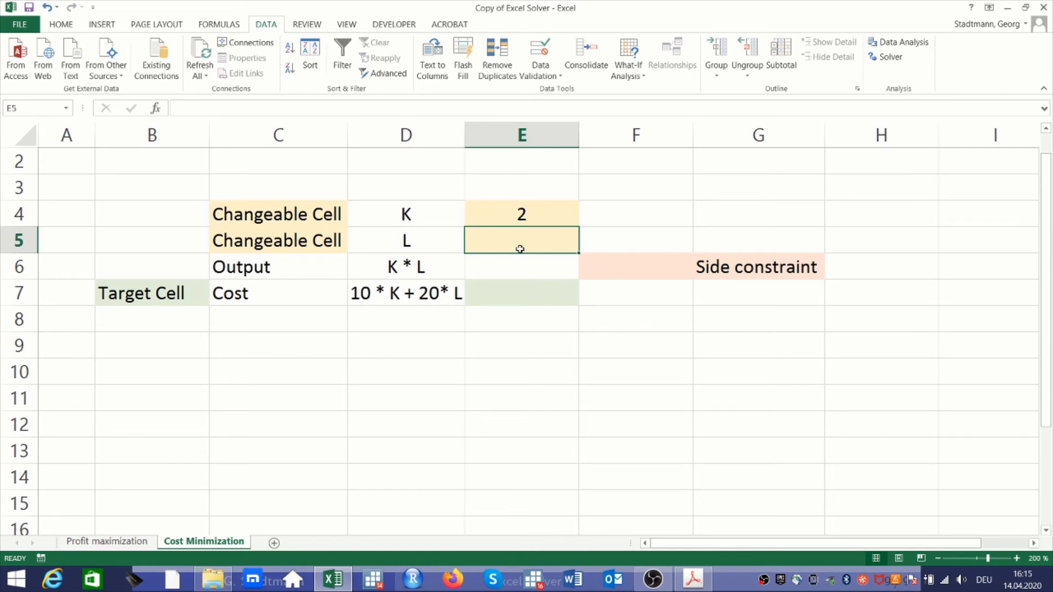
Enter 2 as the value of L in E5 and calculate the output in E6 with the formula =E4*E5
text(2)
click(635, 346)
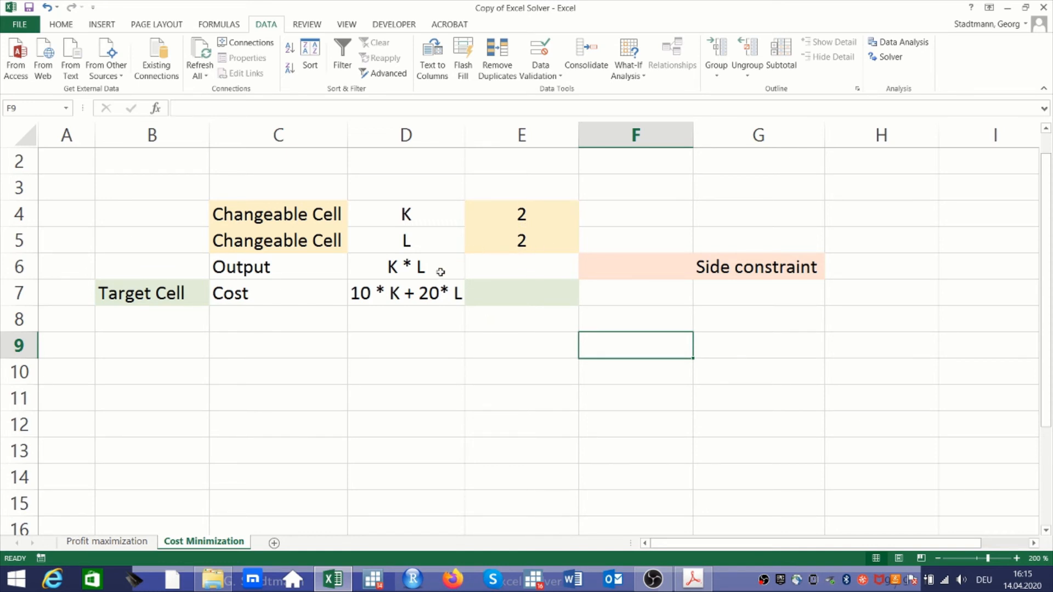
click(531, 266)
text(=)
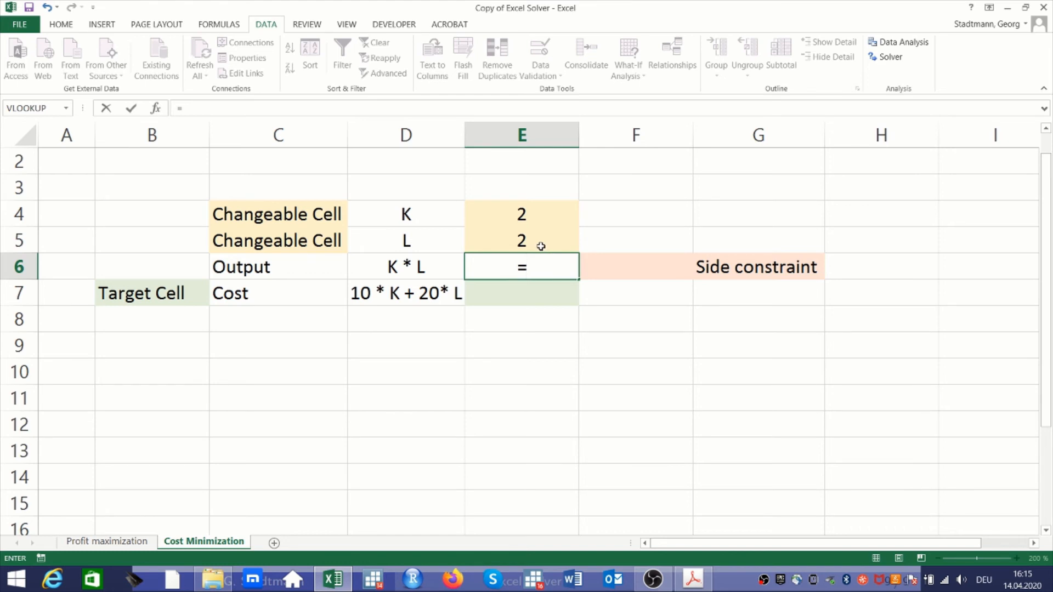
click(534, 215)
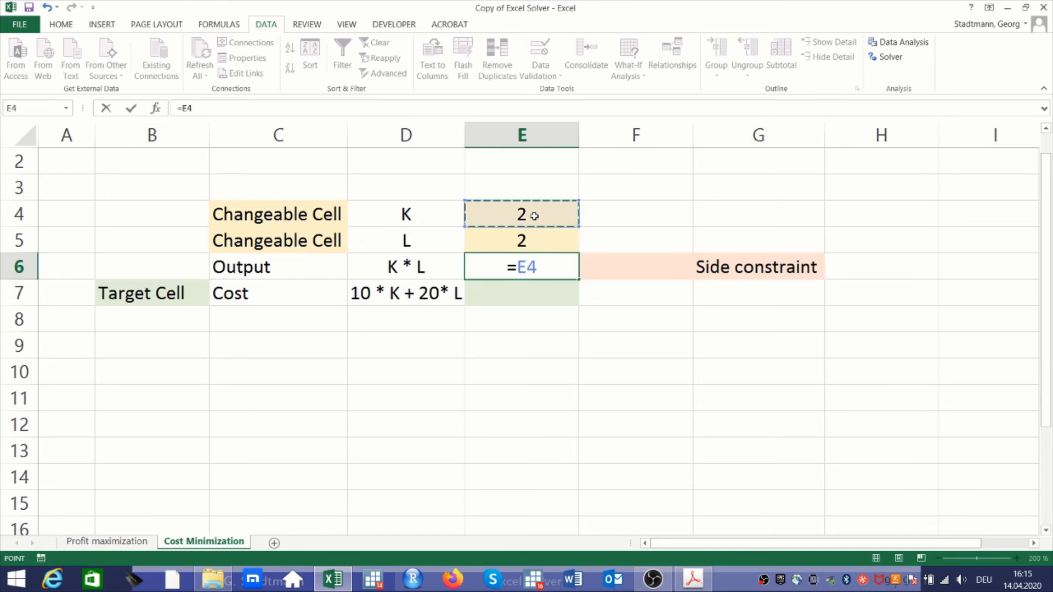
text(*)
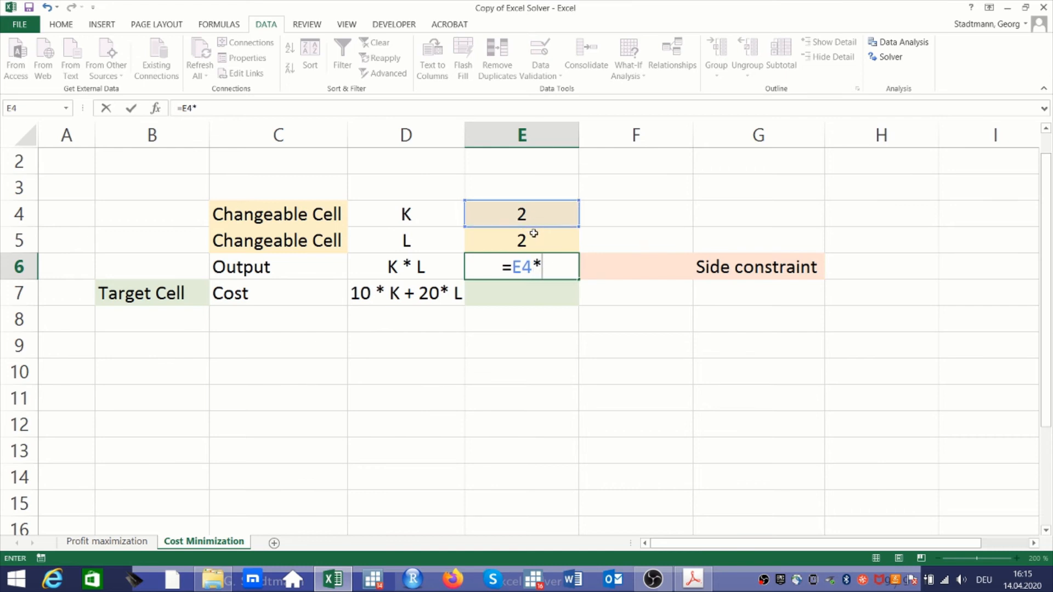
click(534, 235)
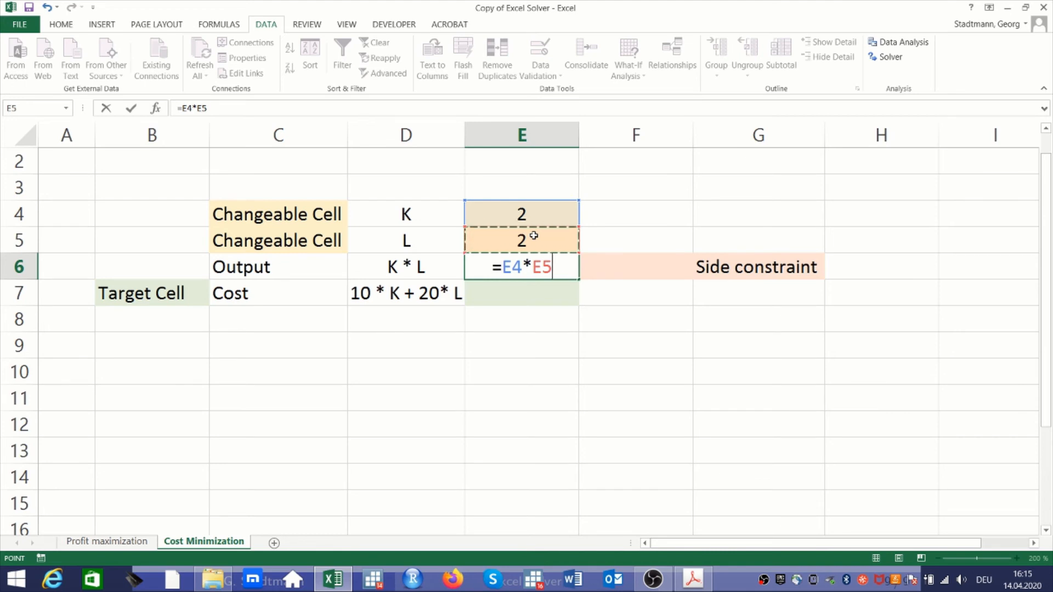
key(Return)
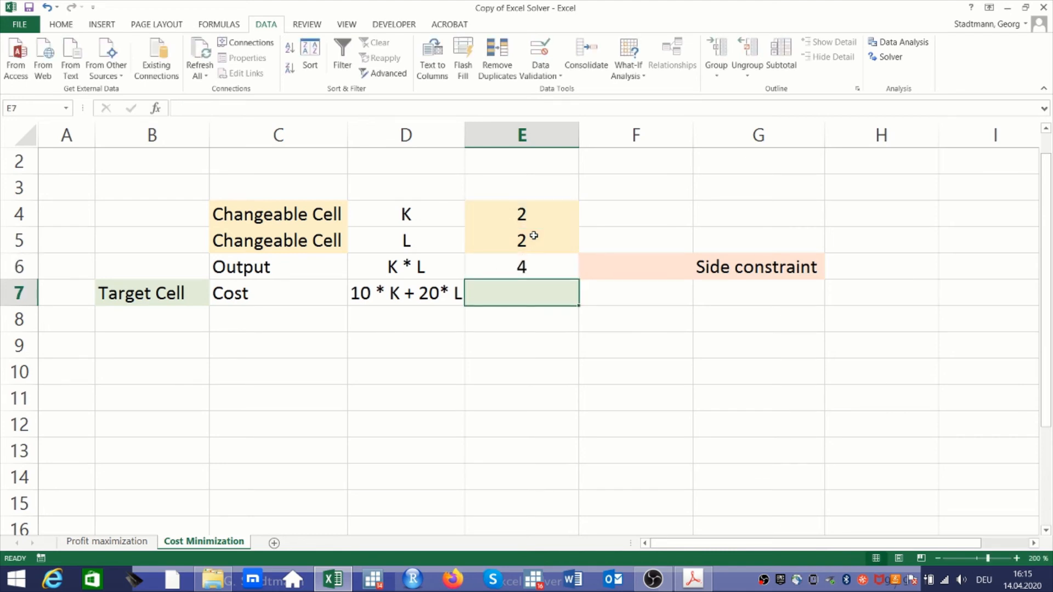
Enter 20000 as the output side constraint in F6
key(Up)
key(Right)
text(200)
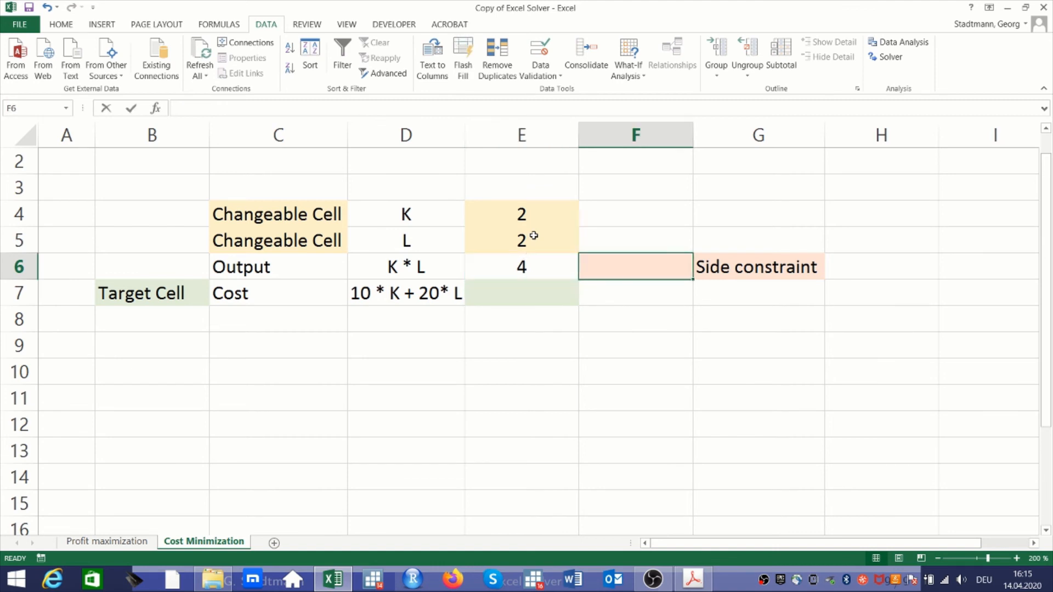
text(00)
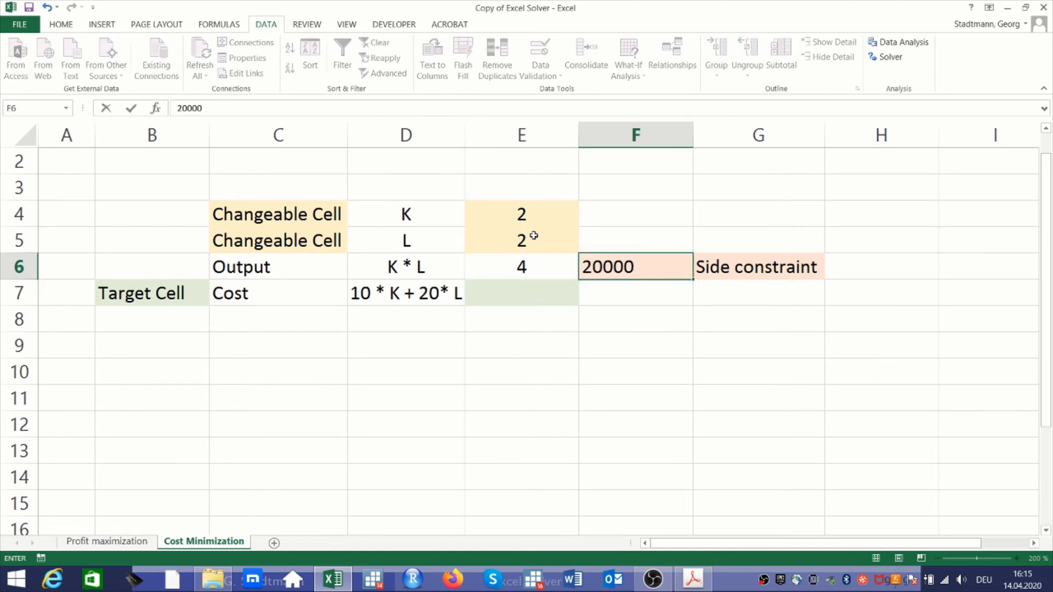
key(Return)
key(Up)
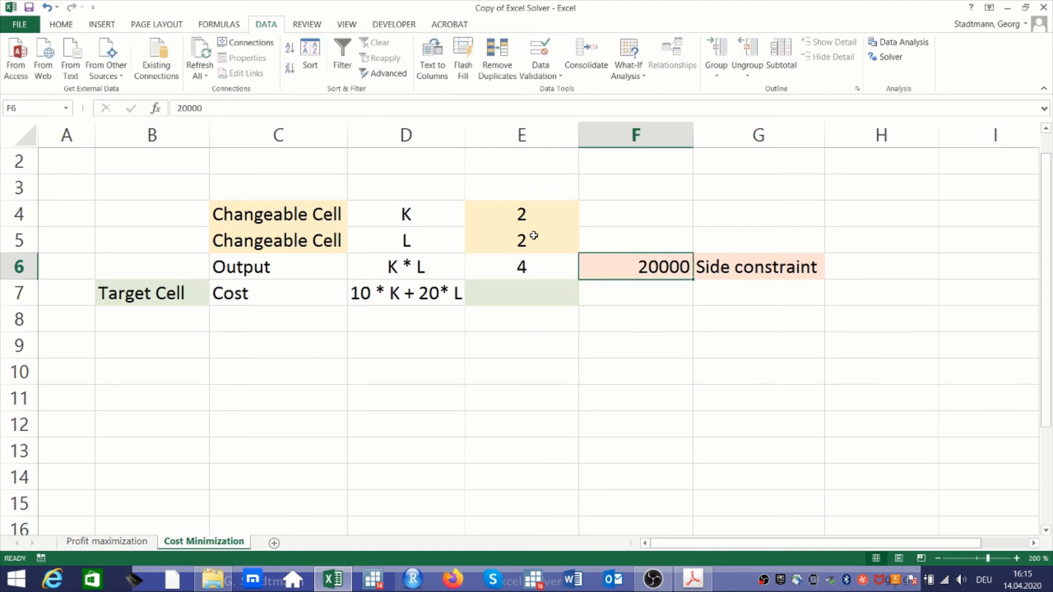
Calculate the cost in target cell E7 with the formula =10*E4+20*E5
key(Down)
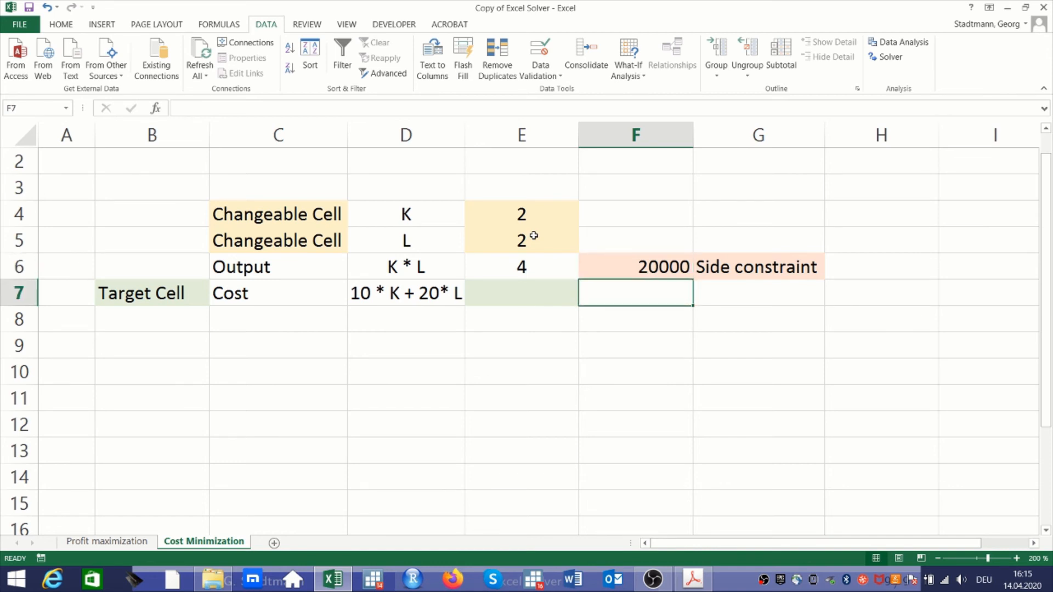
key(Left)
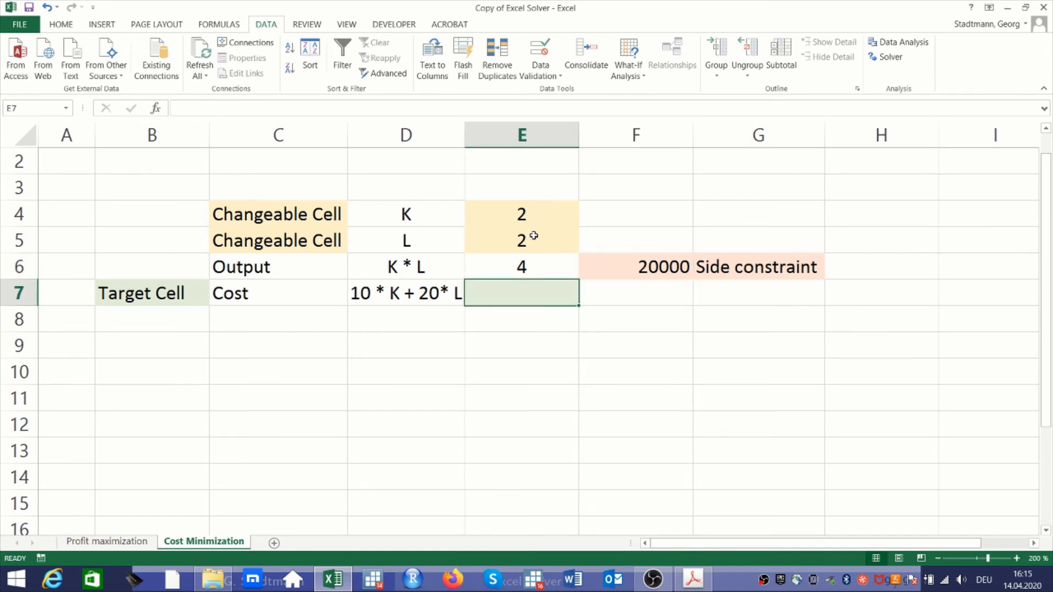
text(=)
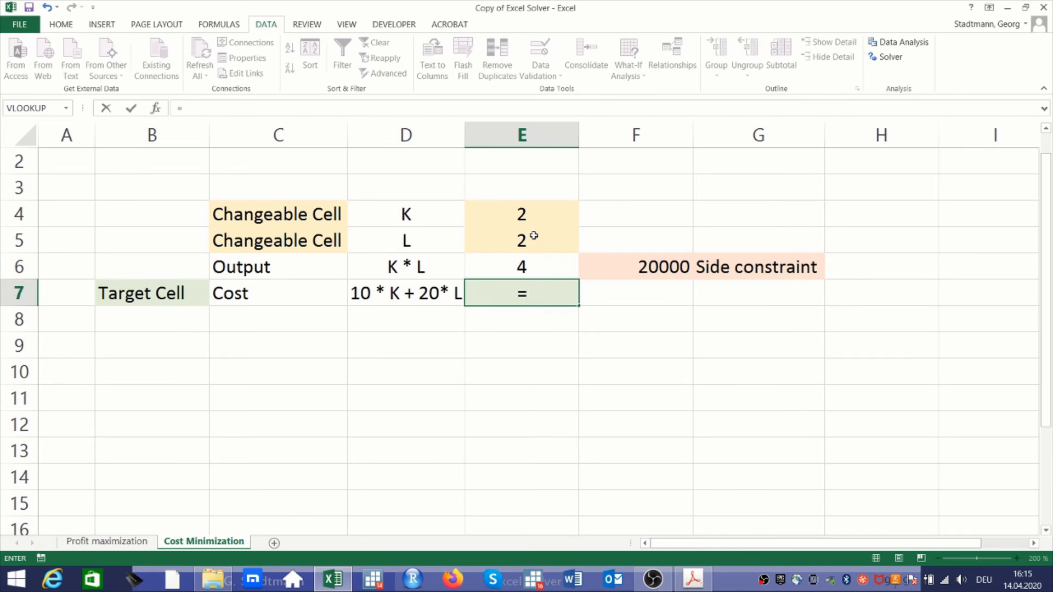
text(10*)
key(Up)
key(Up)
key(Up)
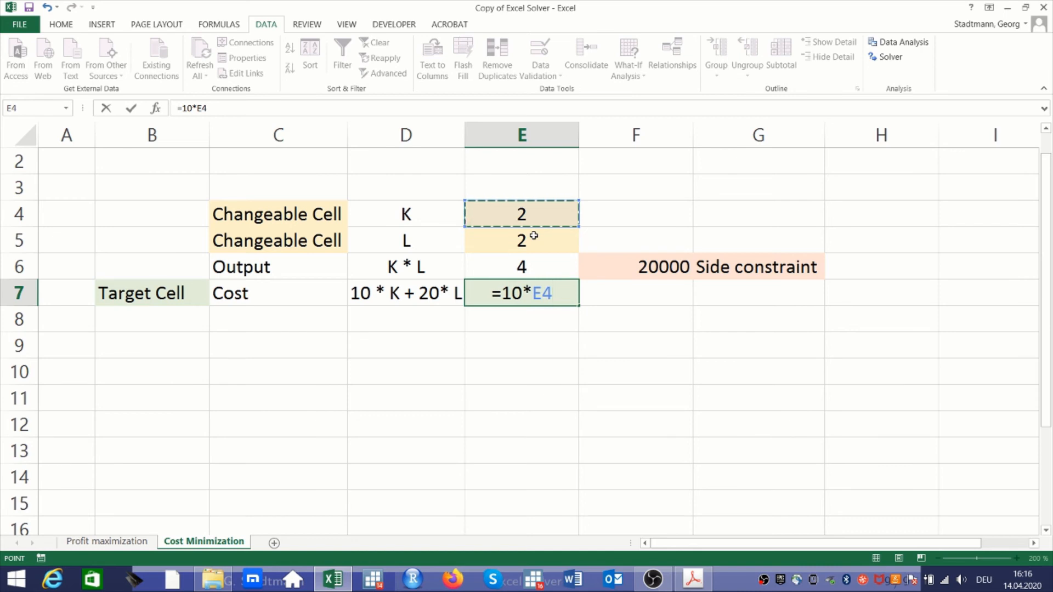
text(+20)
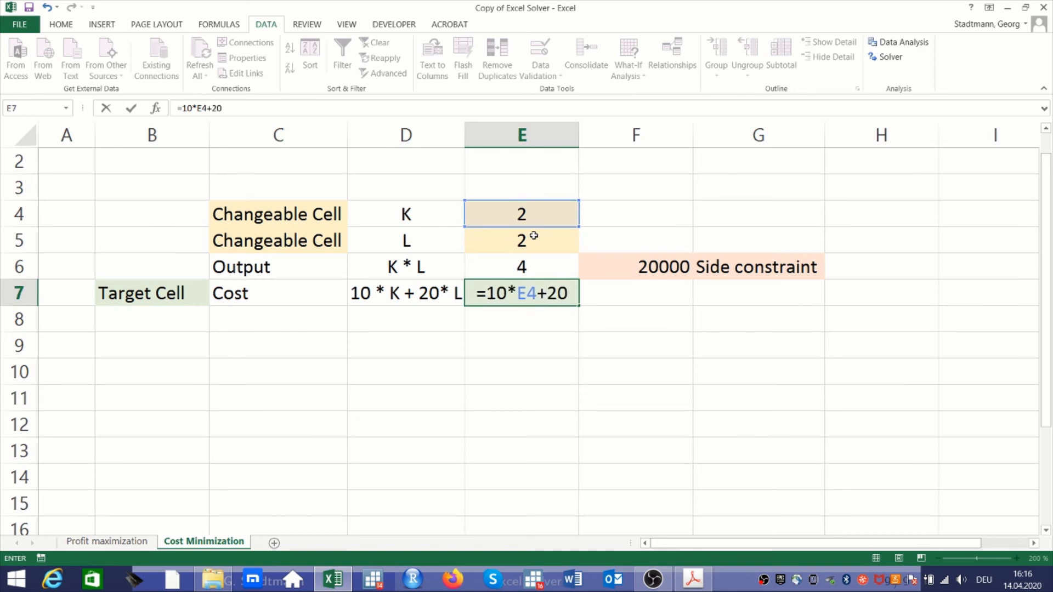
text(*)
key(Up)
key(Up)
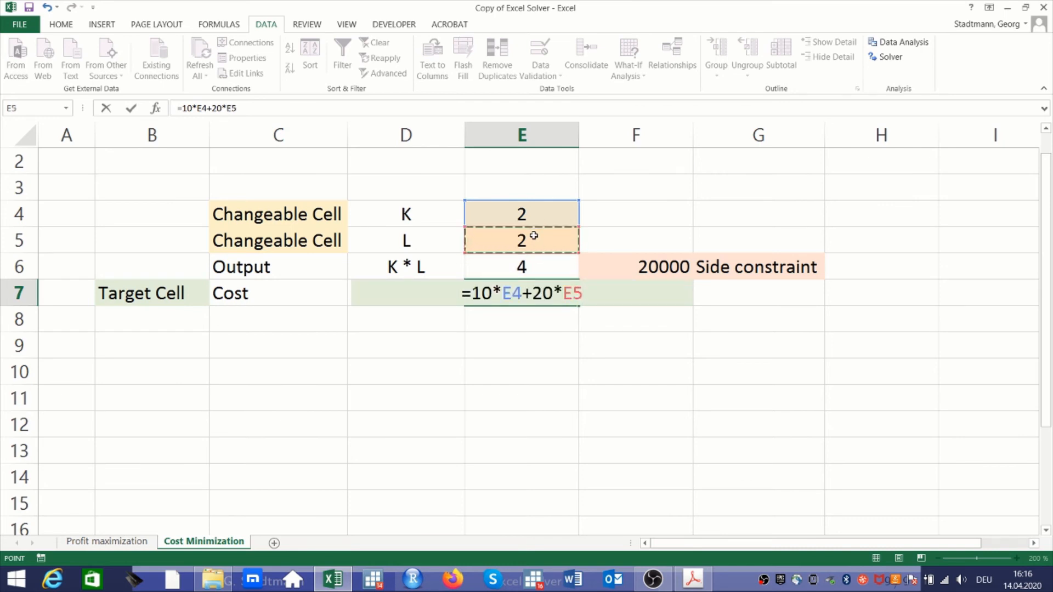
key(Return)
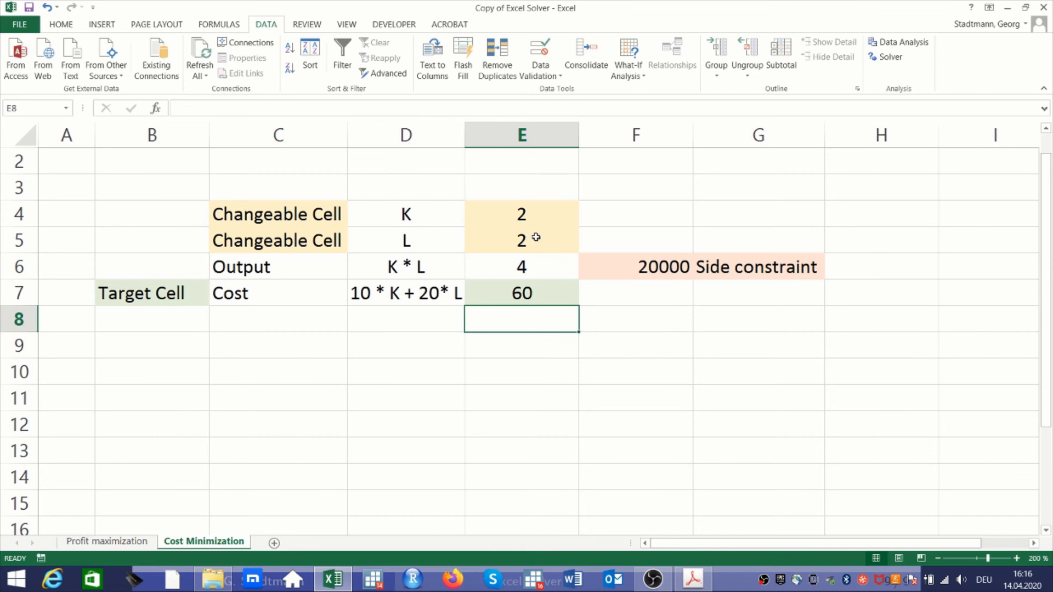
Open the Solver and set its objective to minimize the cost in E7
click(557, 298)
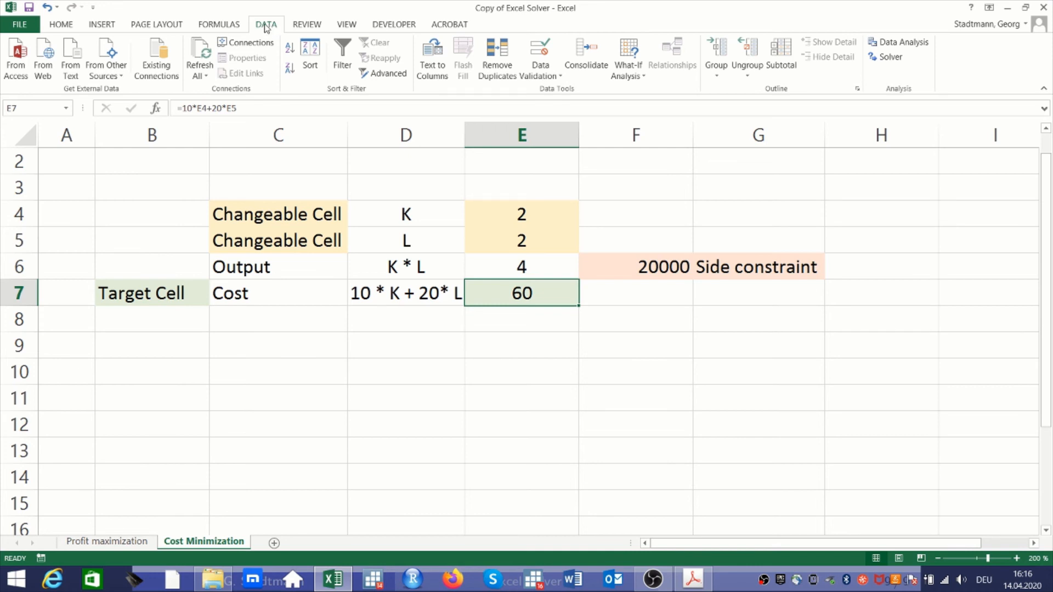
click(886, 58)
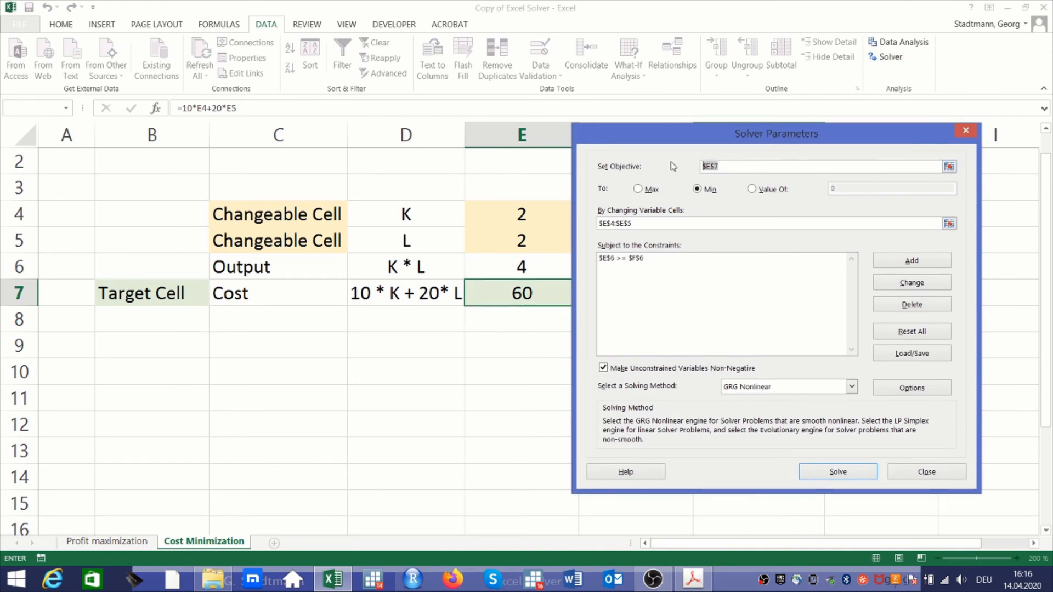
key(Delete)
click(495, 288)
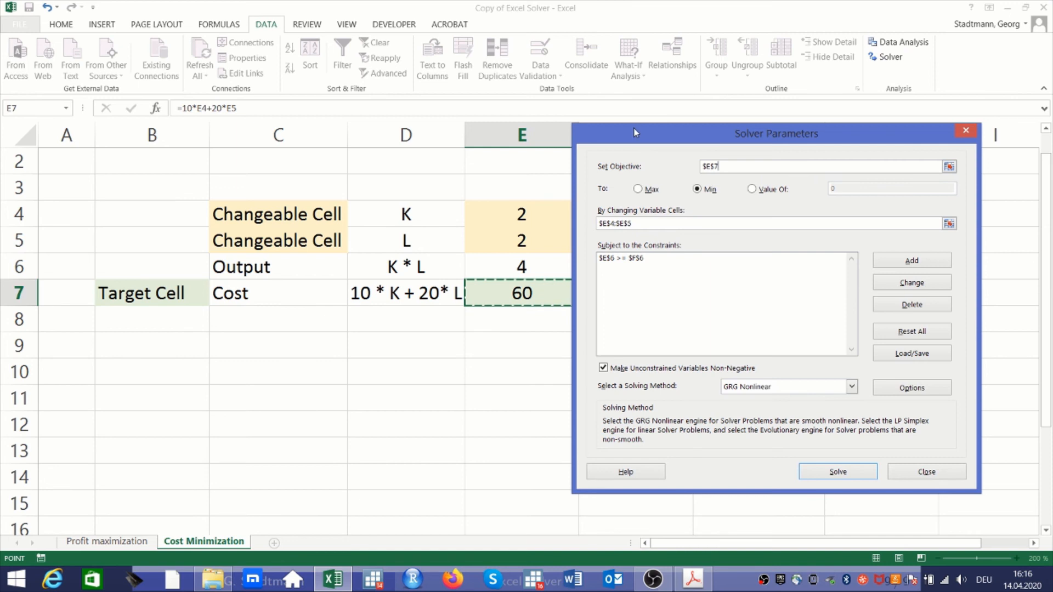
drag(633, 131, 719, 131)
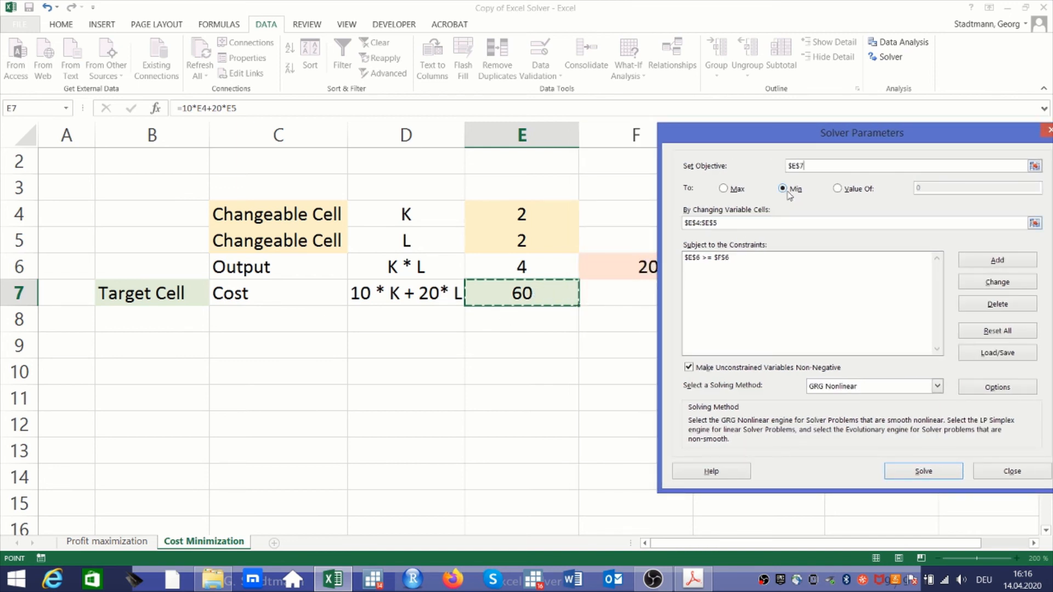
click(725, 189)
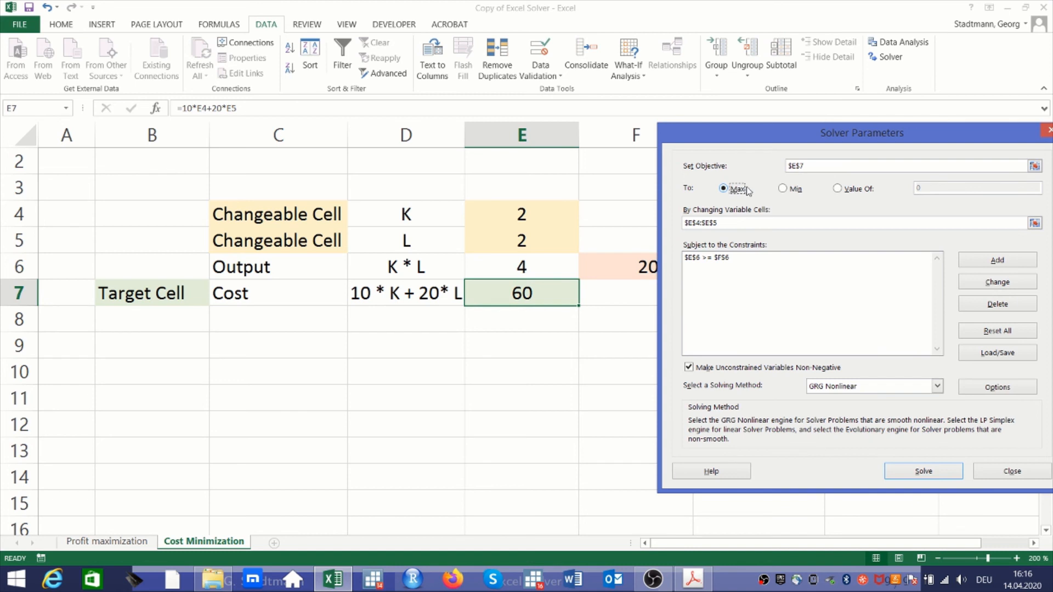
click(787, 192)
Set the Solver's changing variable cells to E4:E5, the values of K and L
click(734, 223)
key(Delete)
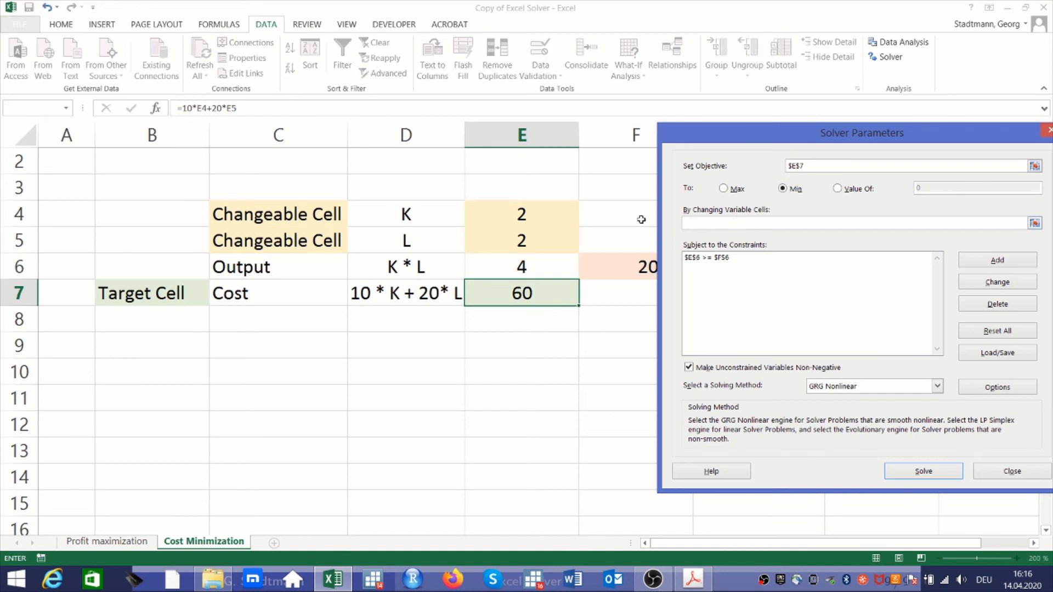
drag(553, 207, 548, 234)
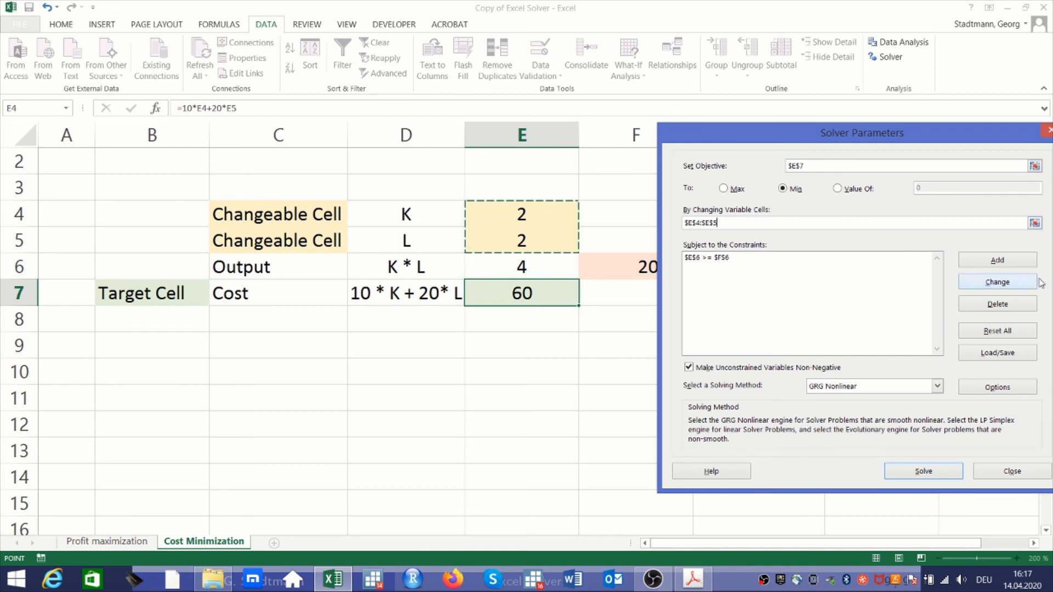
Replace the existing Solver constraint with a new one requiring the output in E6 to be >= F6
click(823, 260)
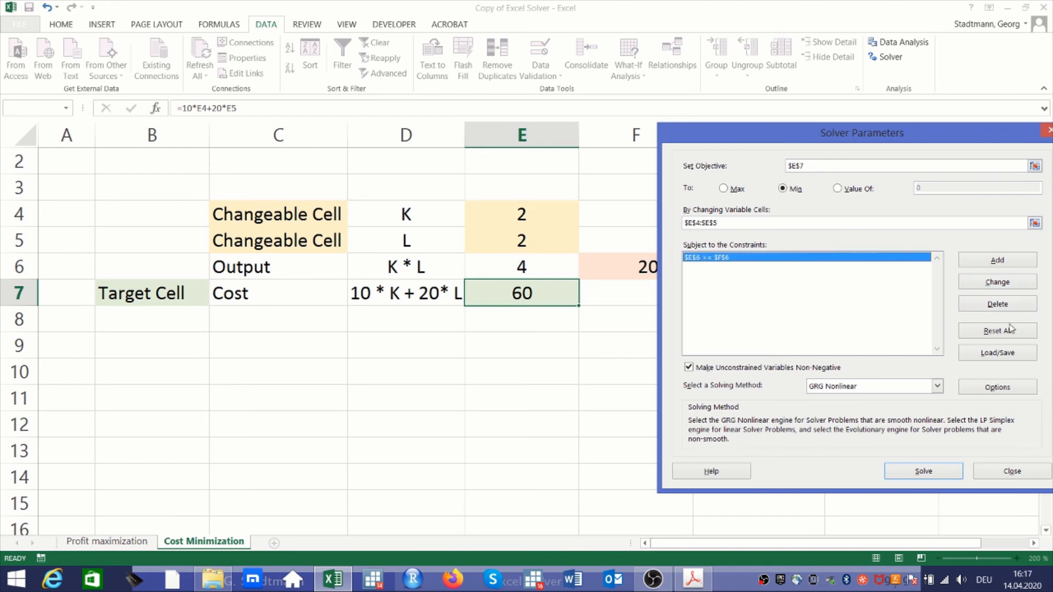
click(998, 305)
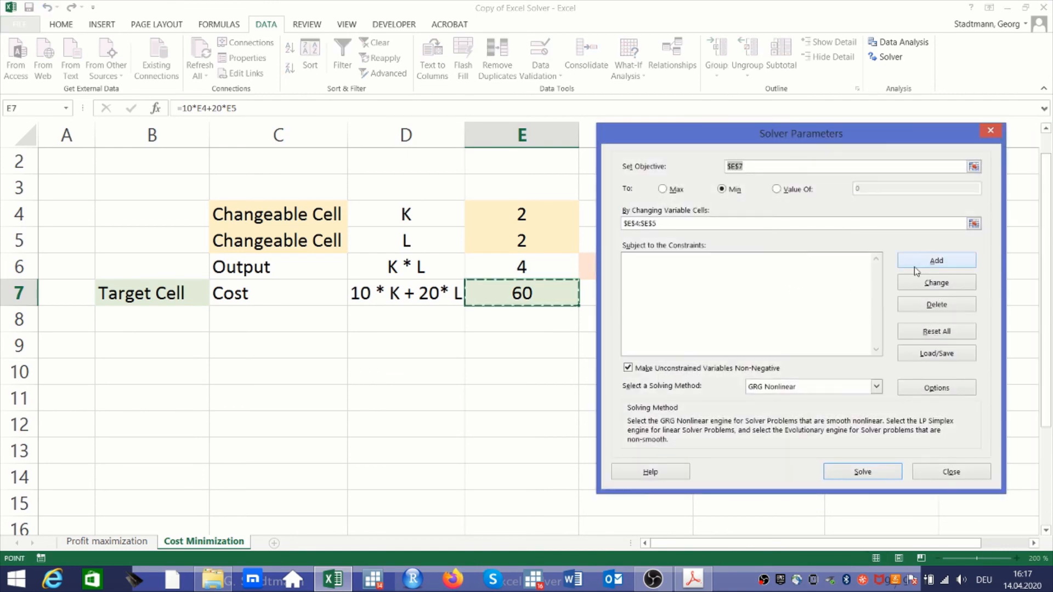
click(936, 260)
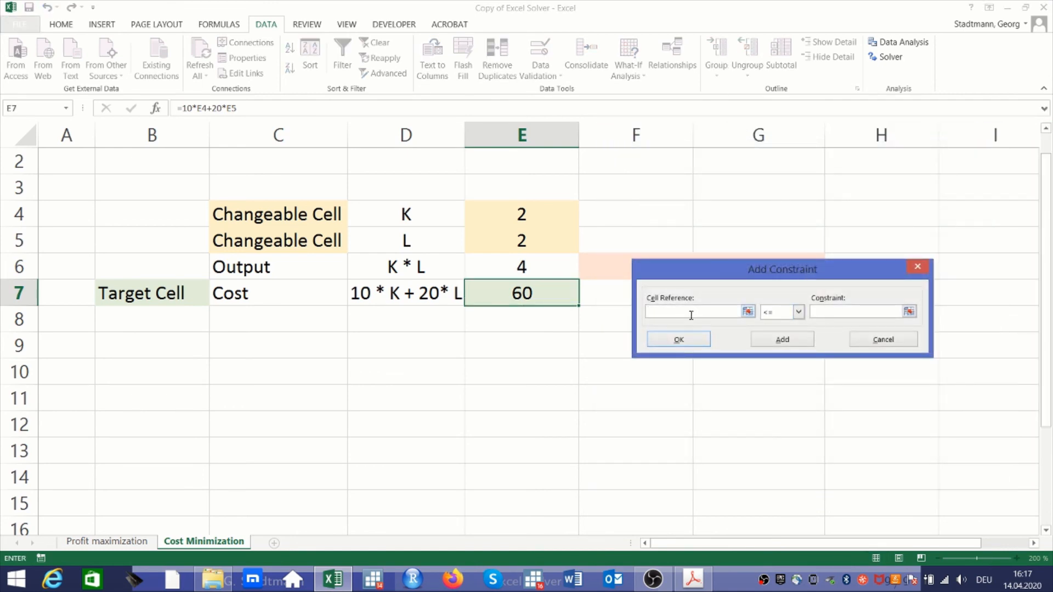
drag(705, 271, 754, 200)
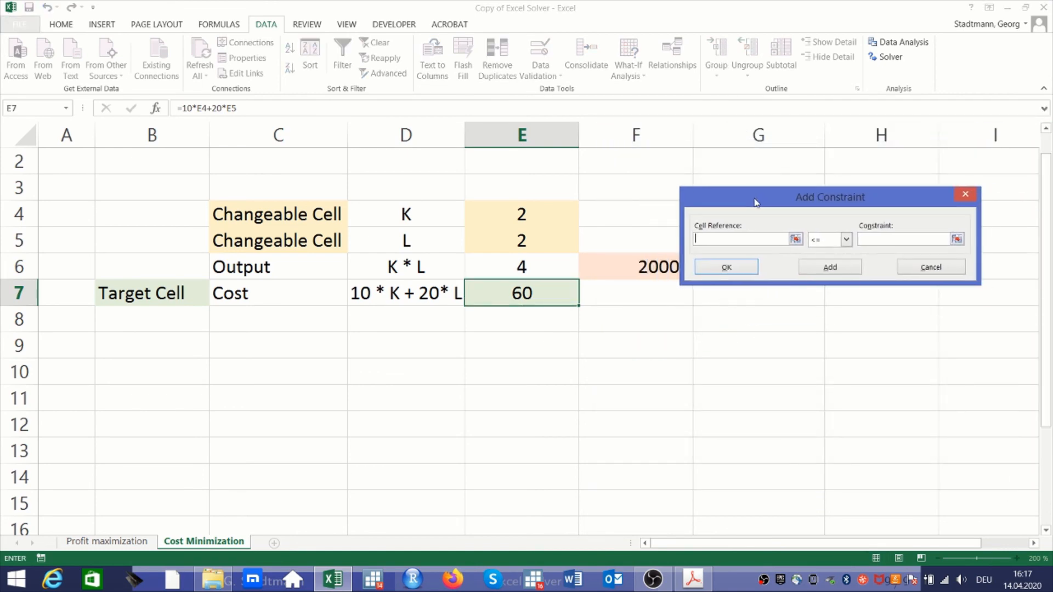
click(519, 273)
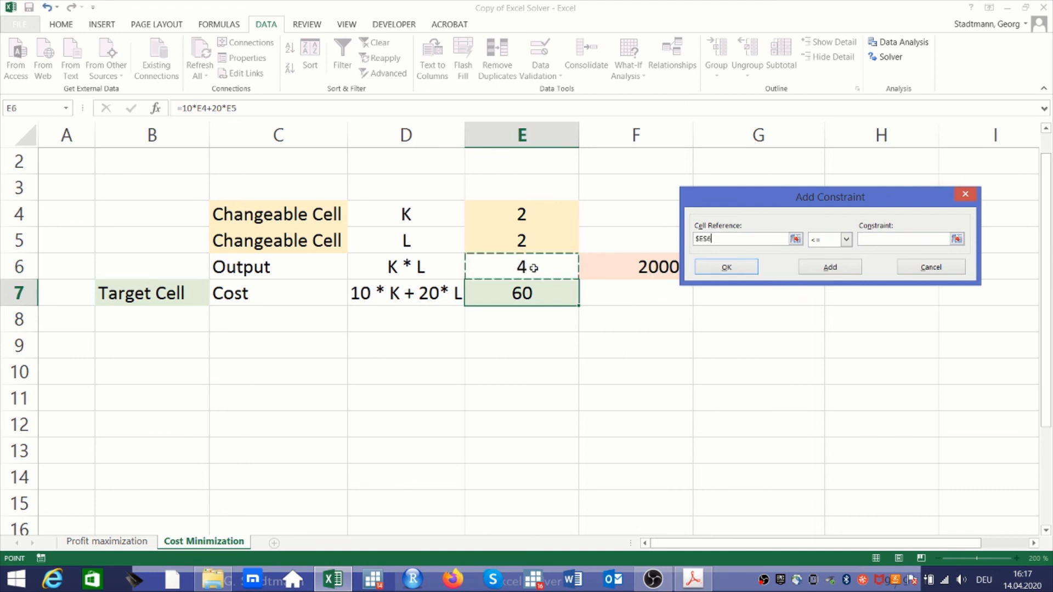
click(846, 239)
click(838, 272)
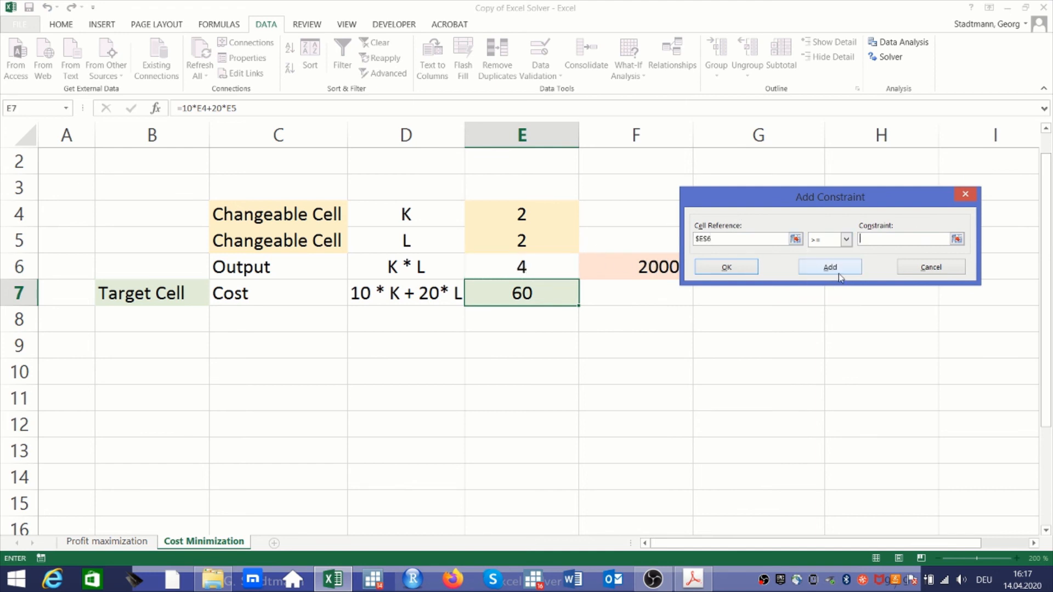
click(640, 271)
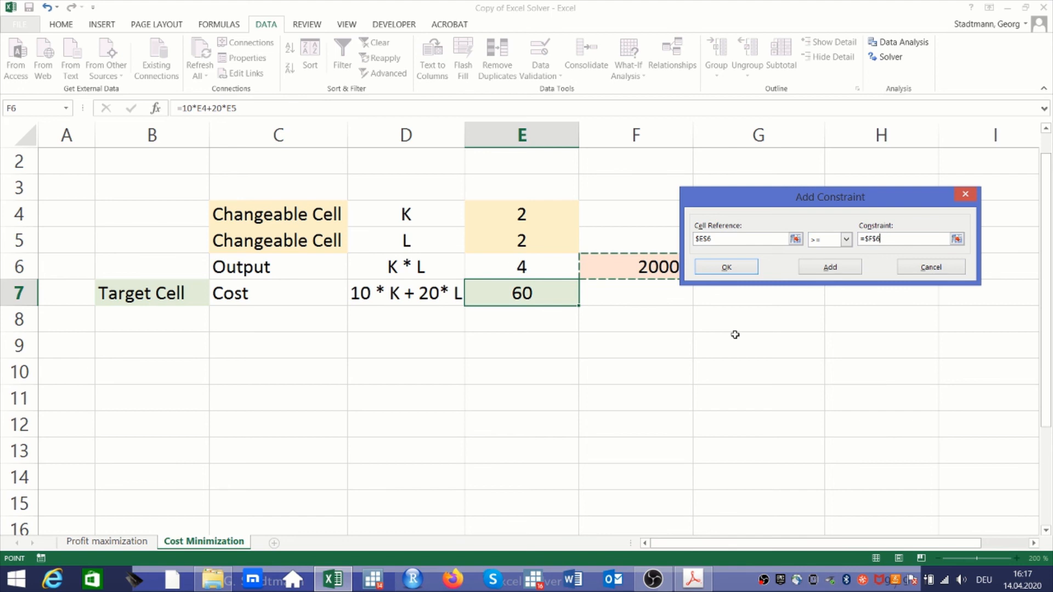
click(749, 272)
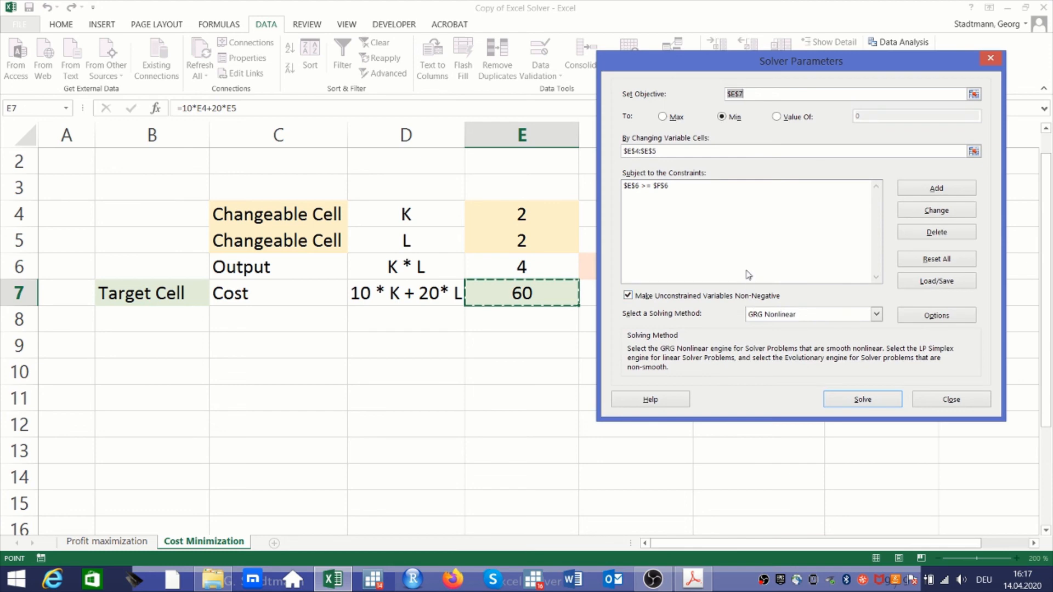
Solve the cost minimization, keep the Solver solution, and select the K result in E4
drag(766, 71, 849, 99)
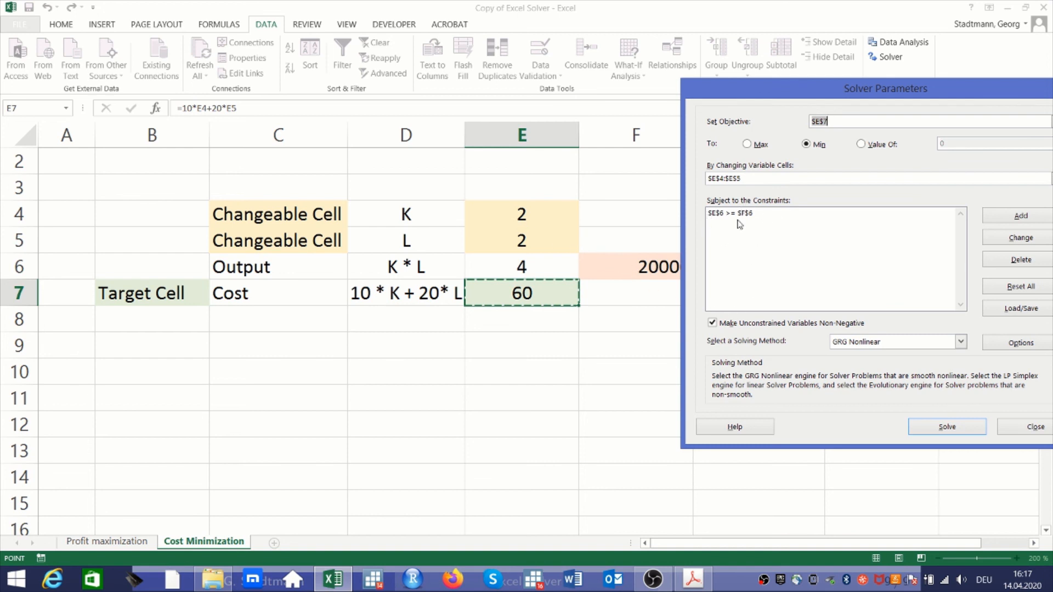
click(968, 431)
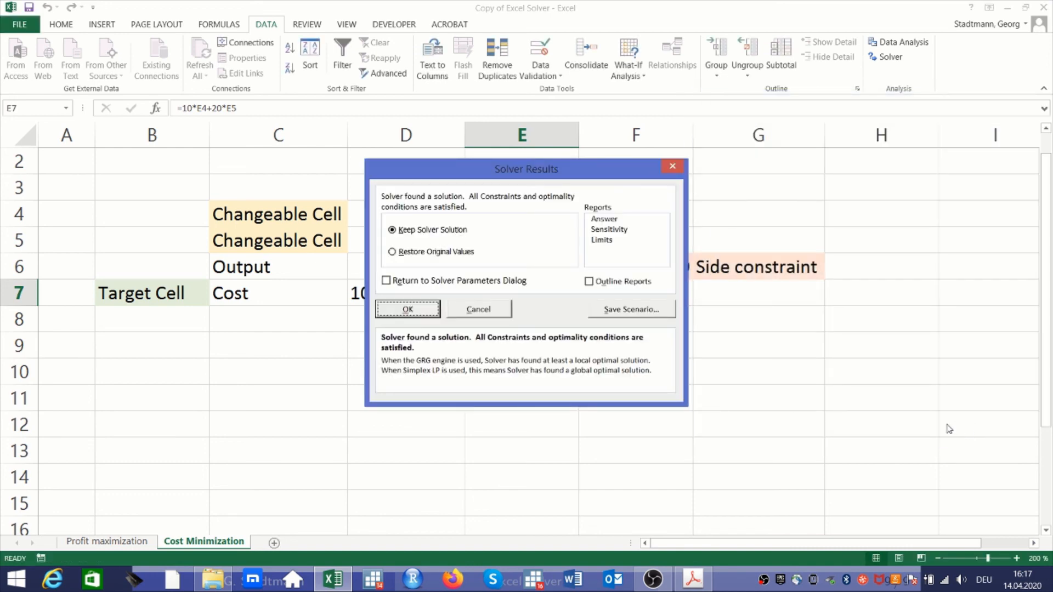
click(416, 317)
click(565, 366)
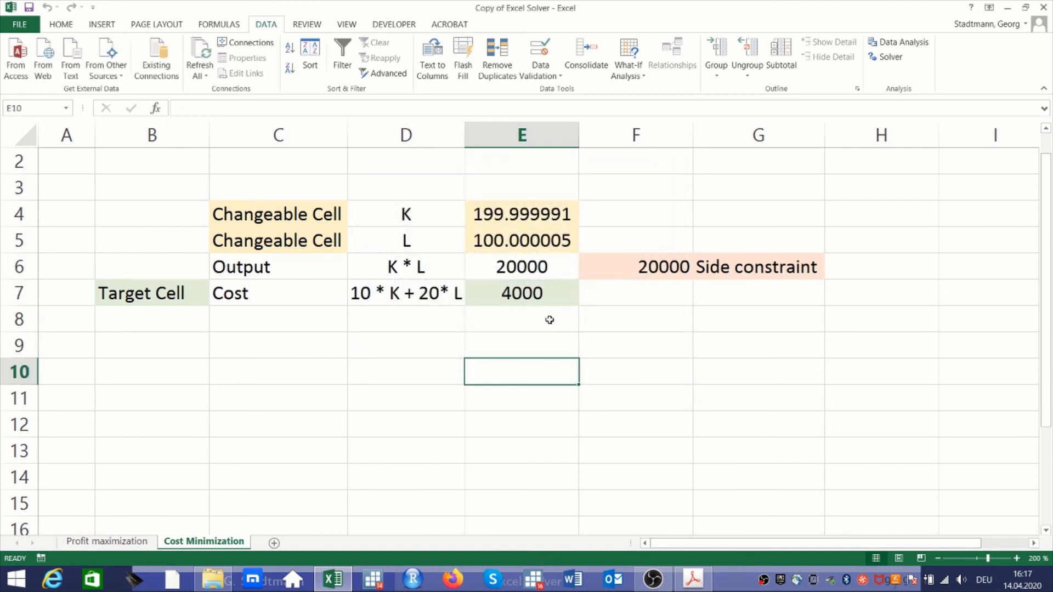
click(536, 214)
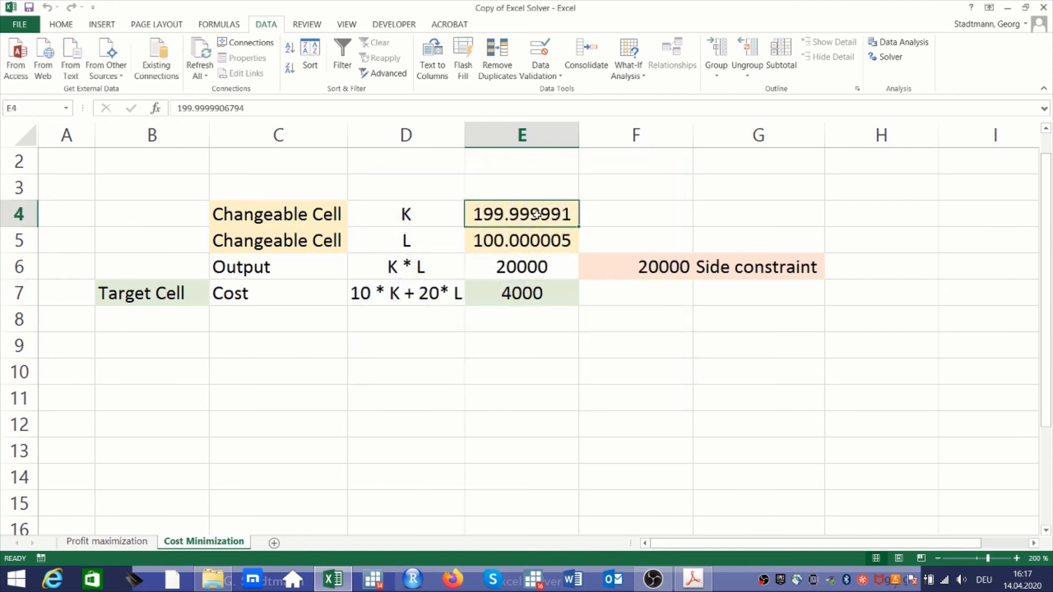
Replace the Solver results with rounded values, setting K in E4 to 200 and L in E5 to 100
text(200)
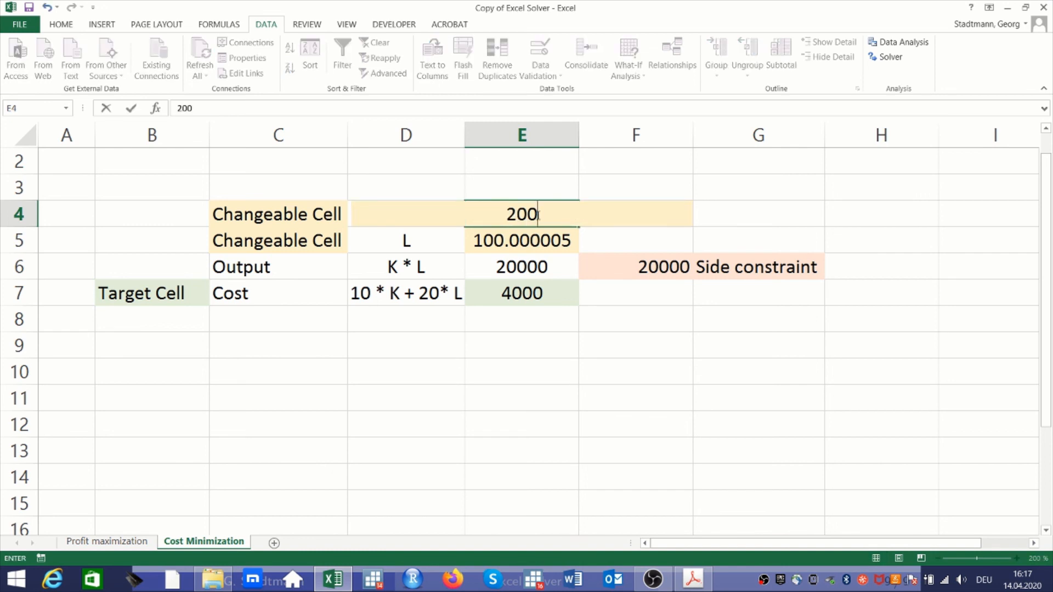
key(Return)
text(100)
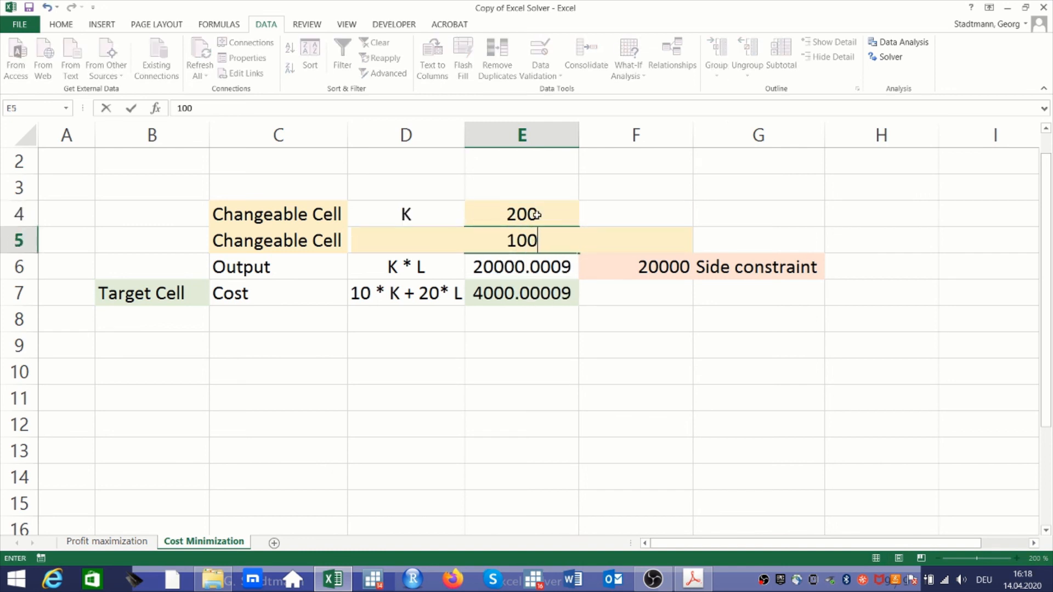
key(Return)
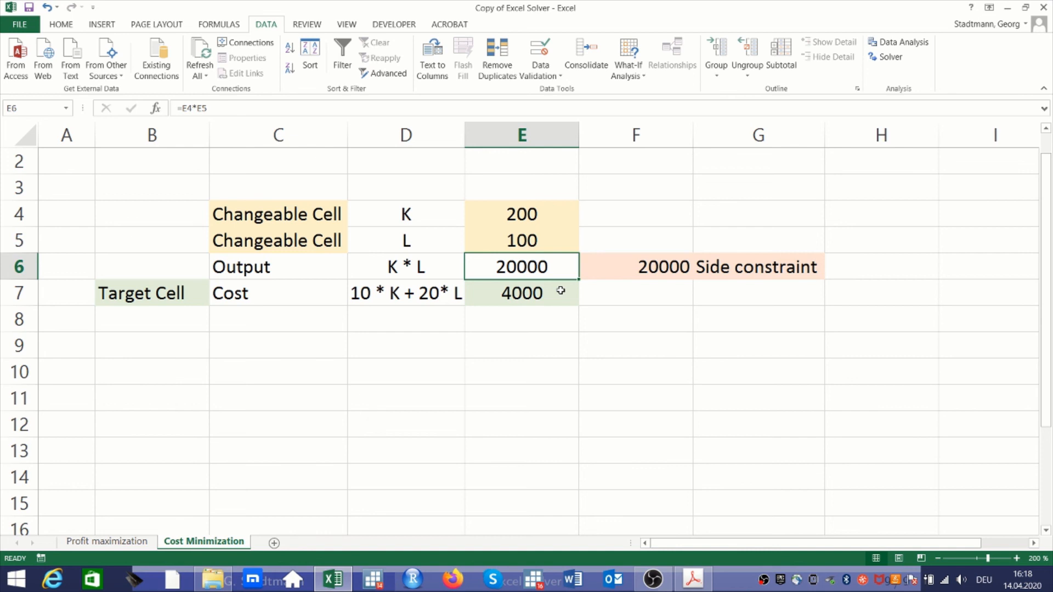
Switch to the PDF presentation in Adobe Acrobat and return from the Solution slide to the Outline slide on page 2
click(692, 570)
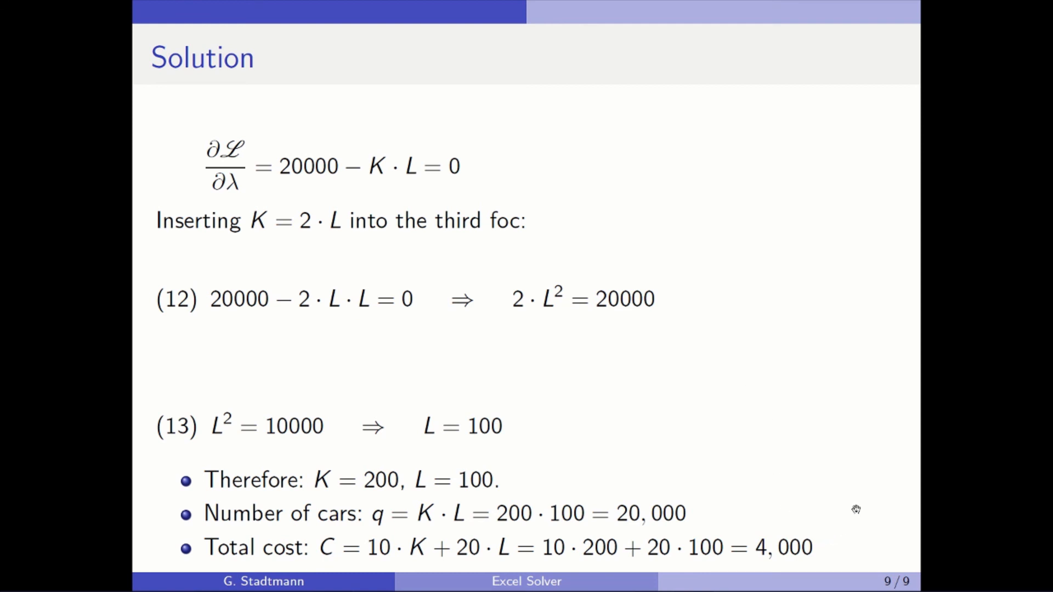
key(Left)
key(Left)
key(Left)
key(Left)
key(Left)
key(Left)
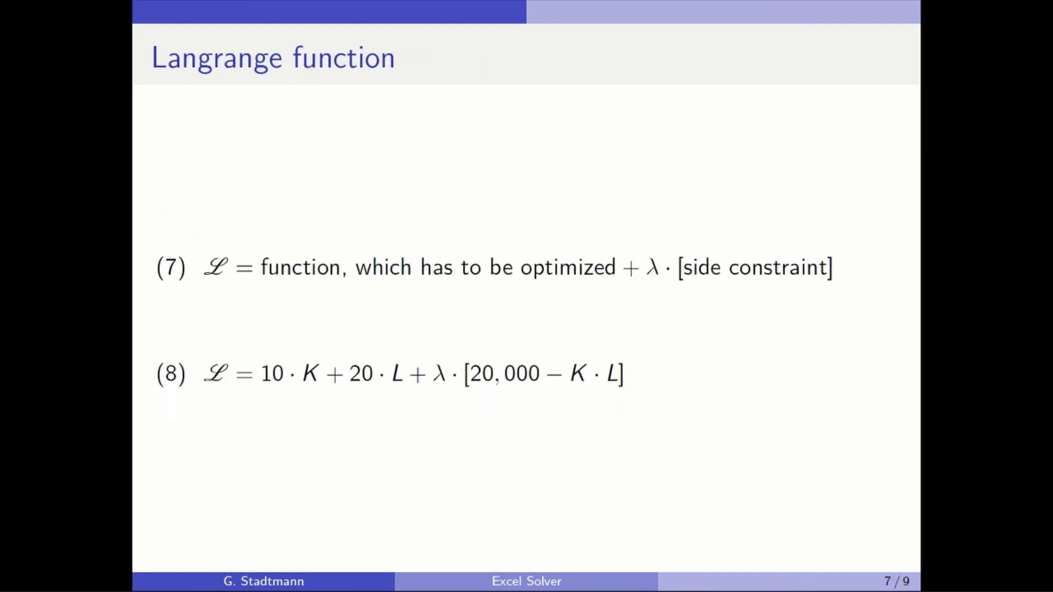
key(Left)
key(Left)
key(Left)
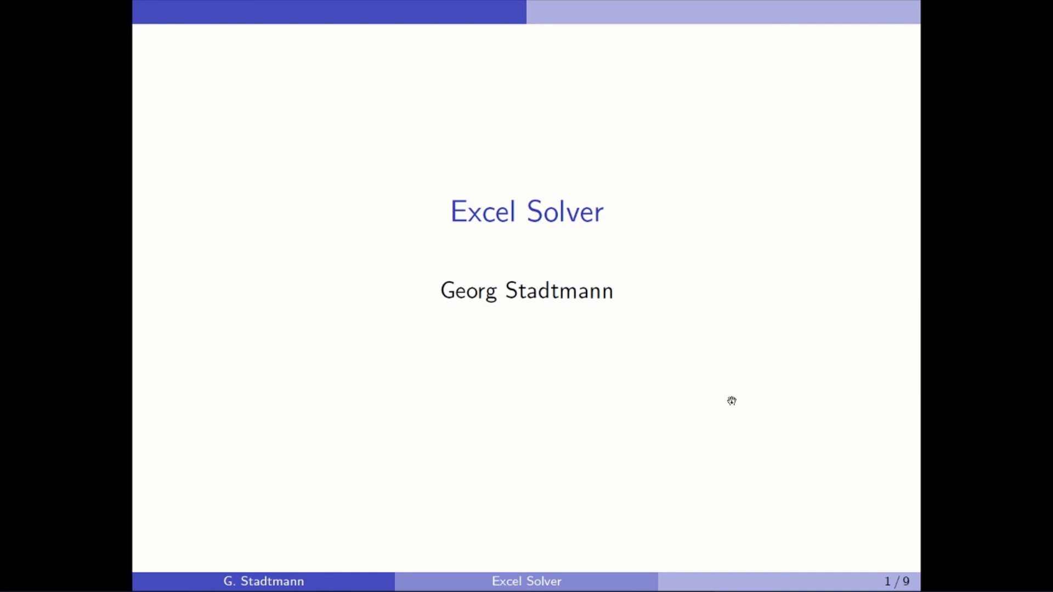
key(Right)
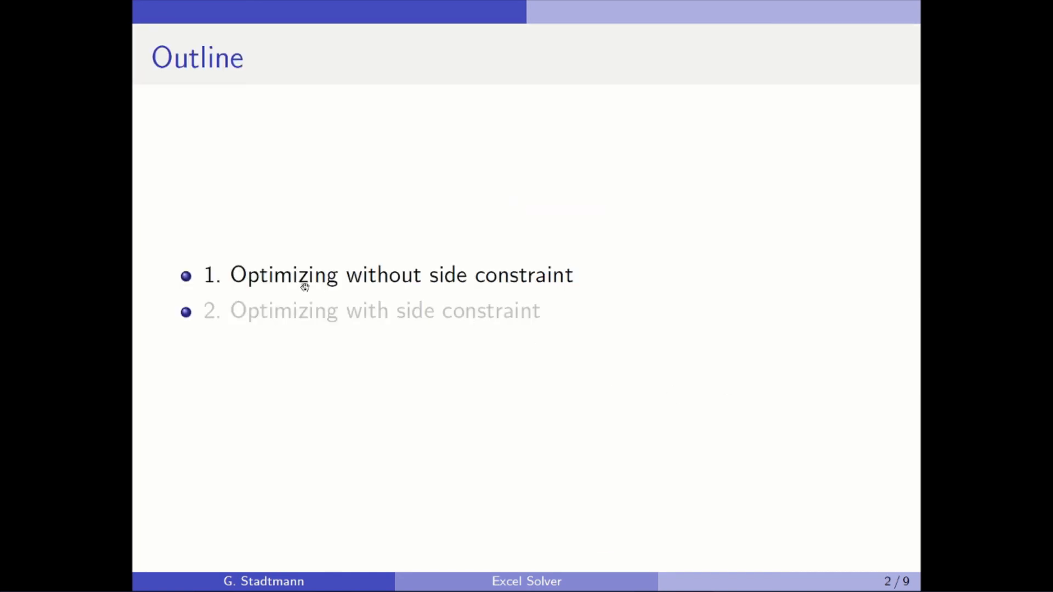